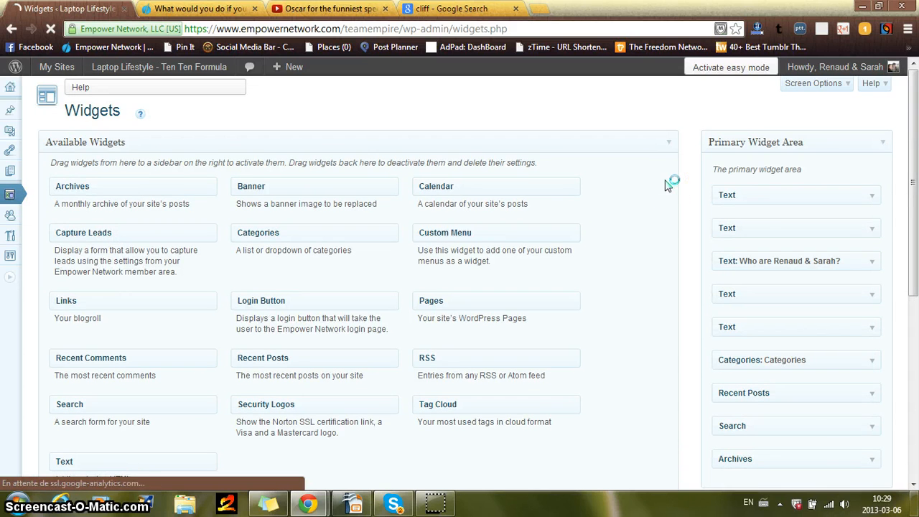
Review the available widgets, including Categories, Recent Posts and the arbitrary text or HTML widget, alongside the Primary Widget Area
drag(915, 122, 916, 147)
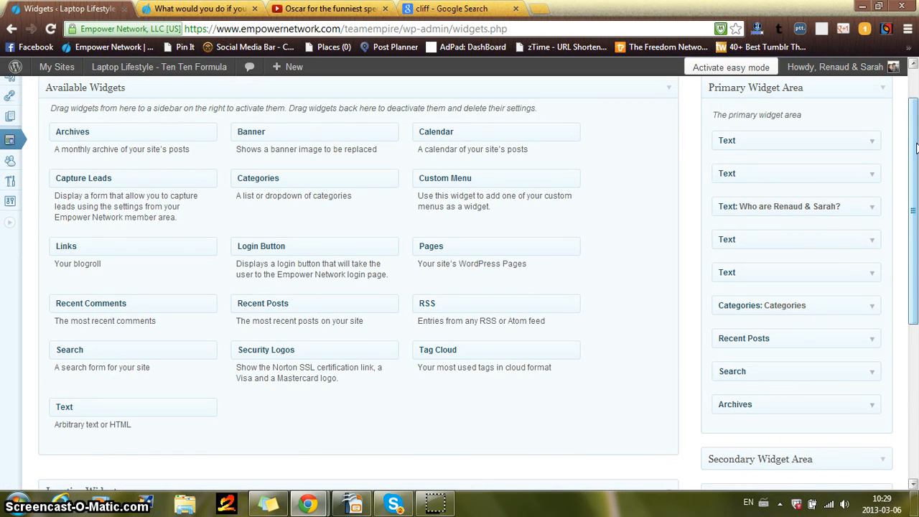
drag(915, 143, 911, 139)
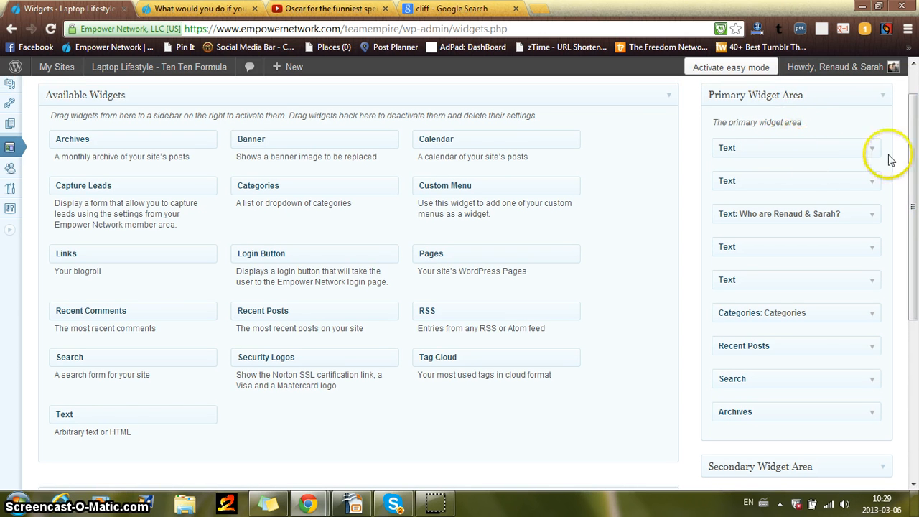
mouse_move(915, 160)
mouse_down()
mouse_move(916, 178)
mouse_move(915, 166)
mouse_up()
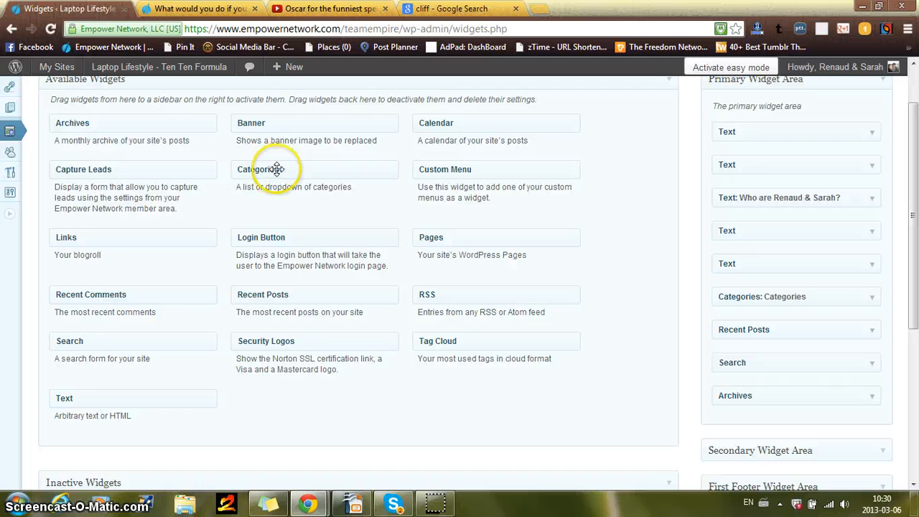
drag(277, 168, 252, 164)
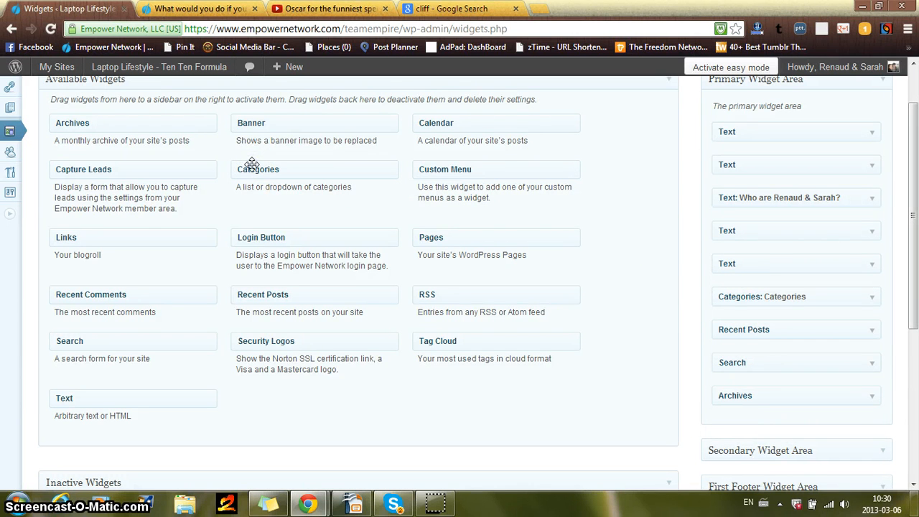
drag(81, 344, 245, 310)
drag(286, 308, 600, 318)
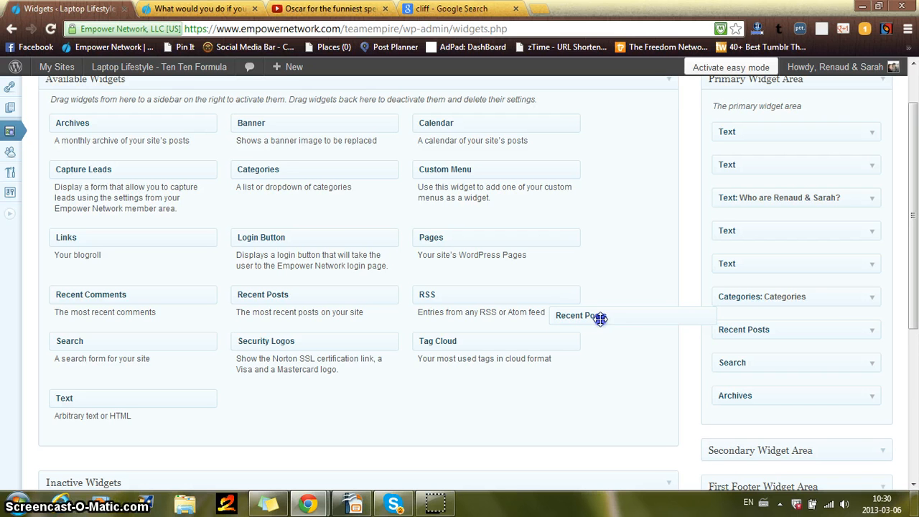
drag(600, 319, 539, 321)
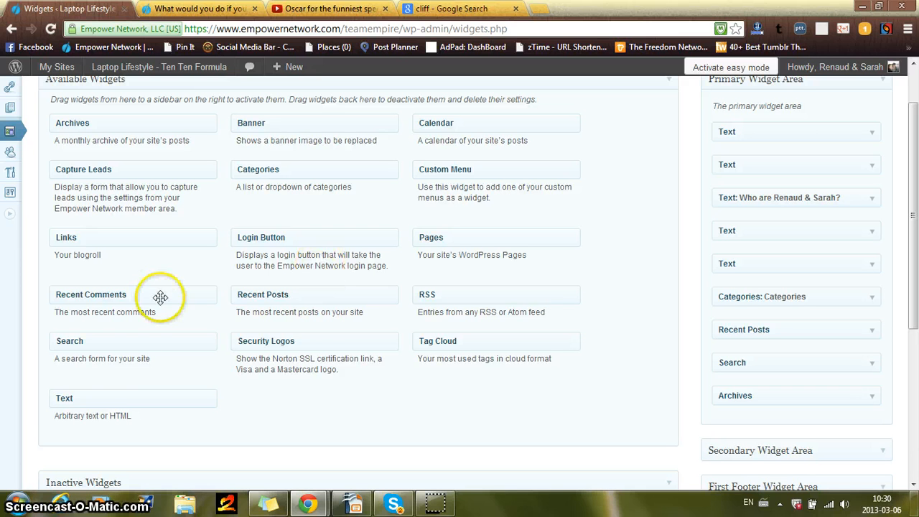
click(63, 402)
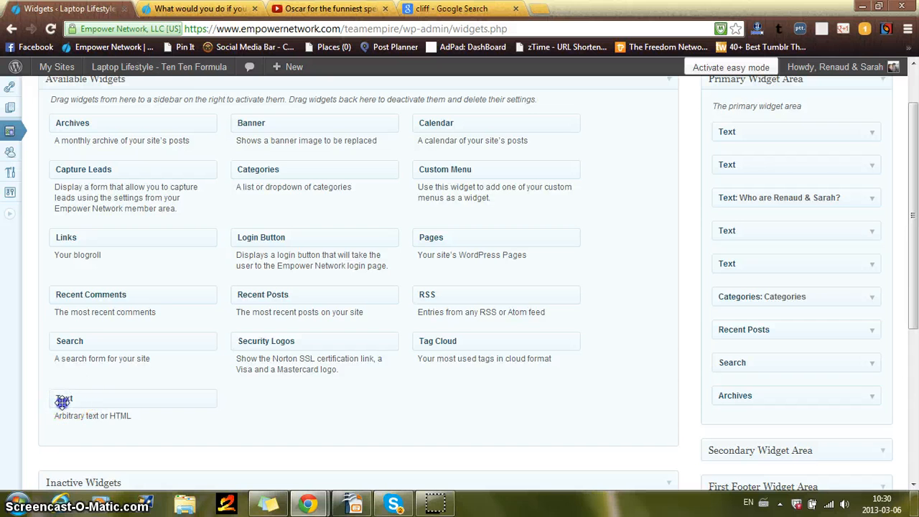
drag(53, 417, 148, 417)
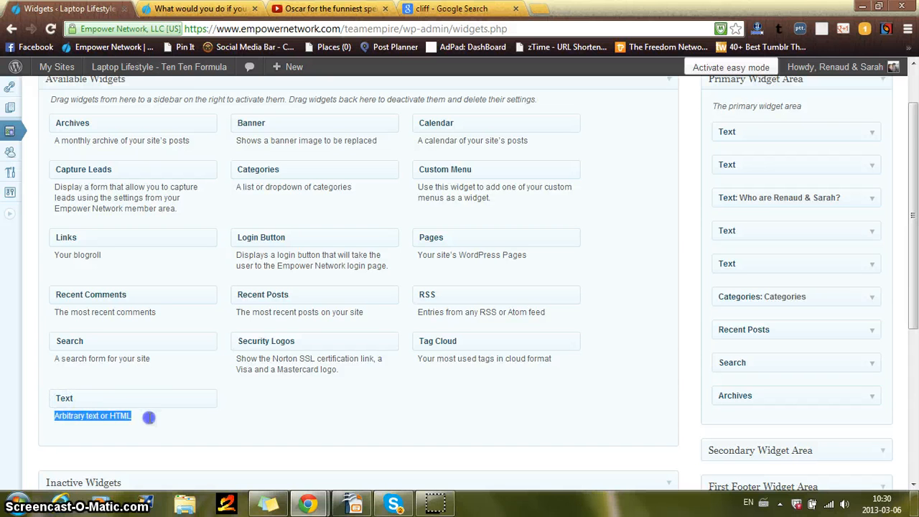
click(240, 426)
drag(108, 404, 171, 344)
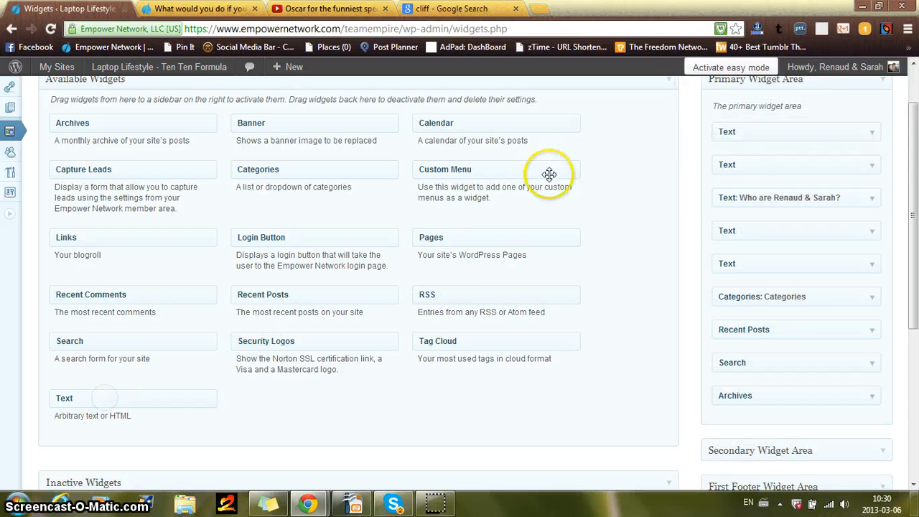
Inspect the first two Text widgets in the Primary Widget Area and collapse them again
click(873, 131)
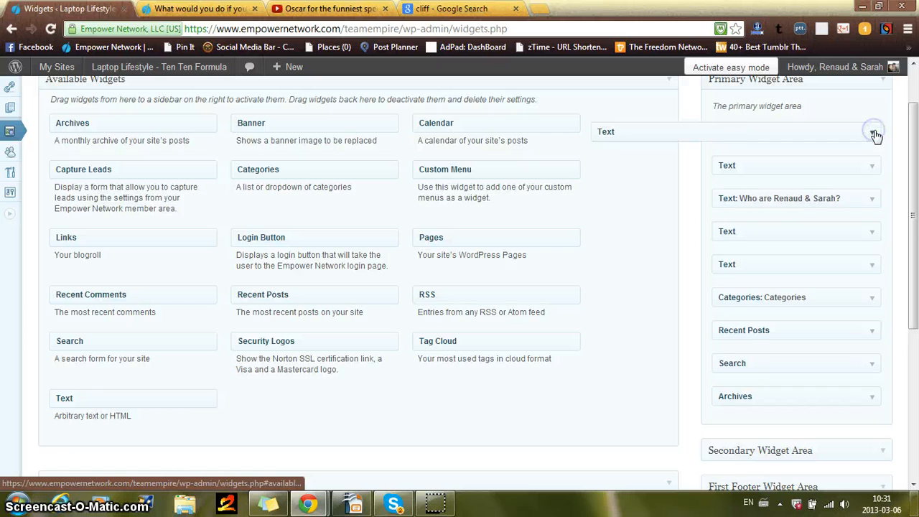
click(873, 143)
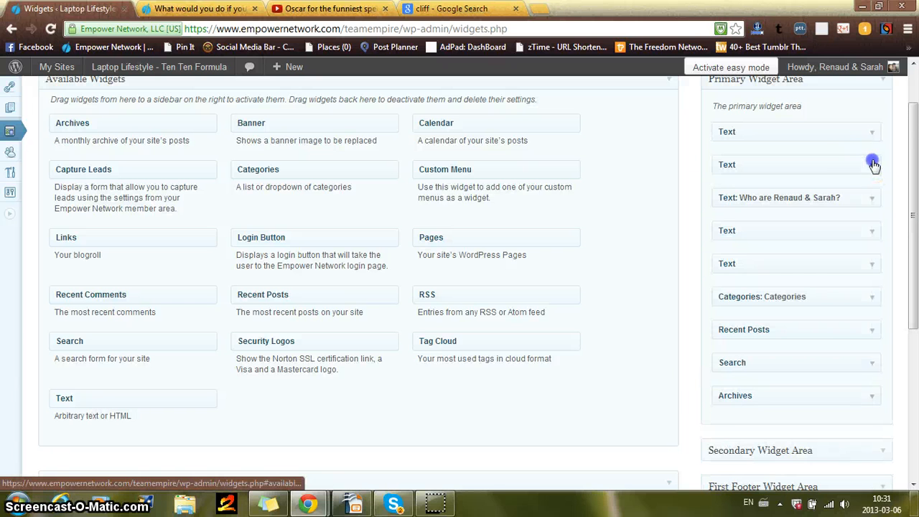
click(873, 162)
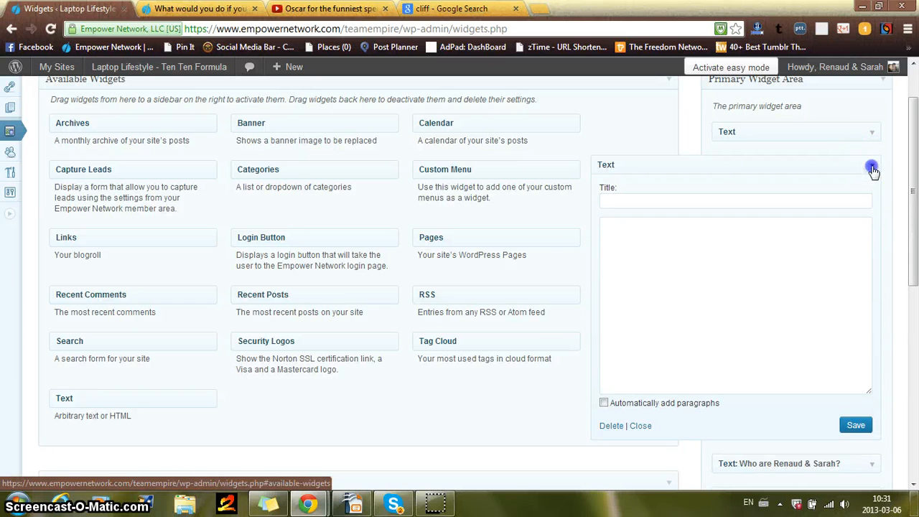
click(873, 165)
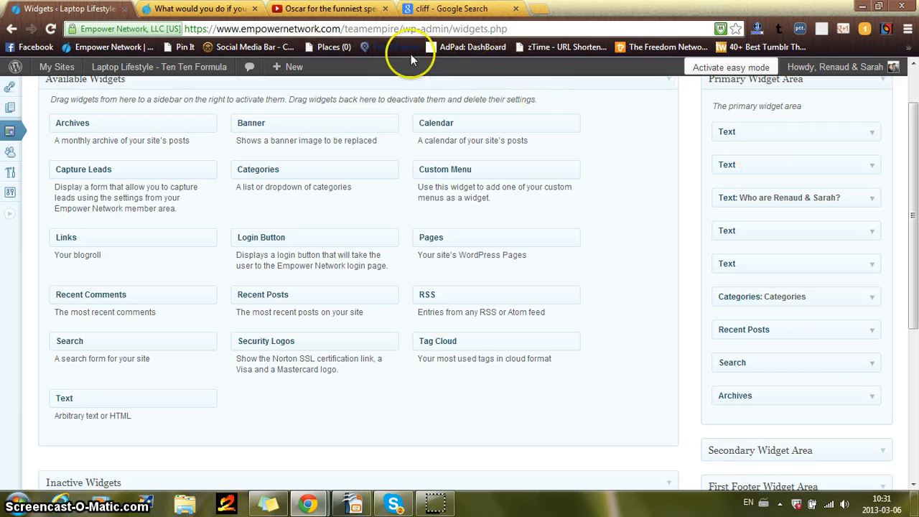
Copy the embed HTML of the YouTube video "Oscar for the funniest speech goes to..."
click(329, 10)
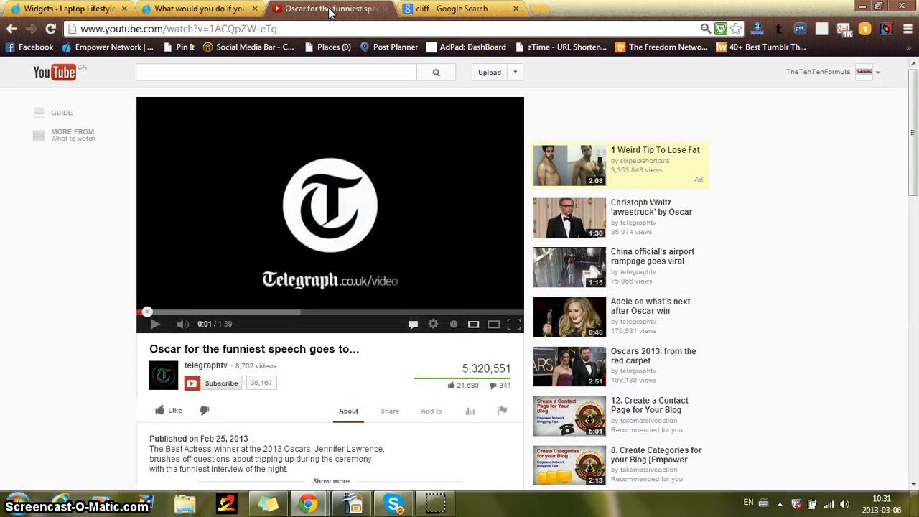
right_click(310, 135)
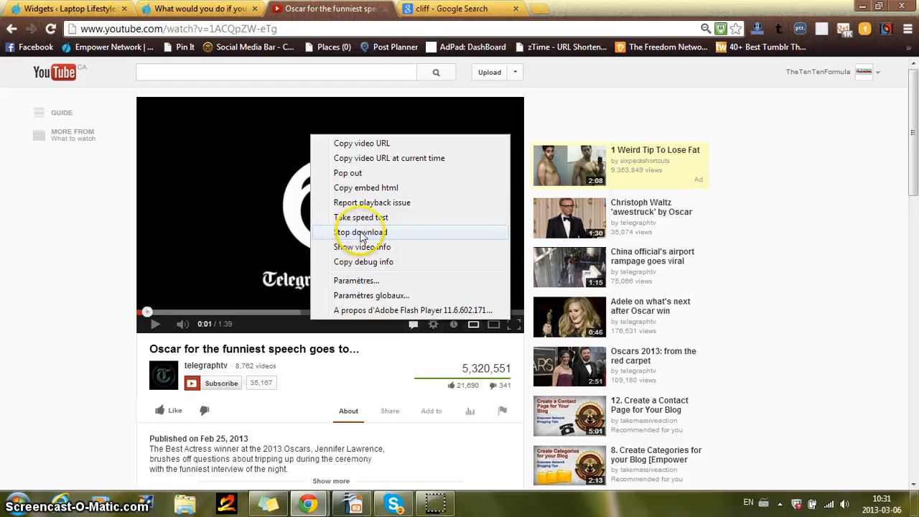
click(373, 189)
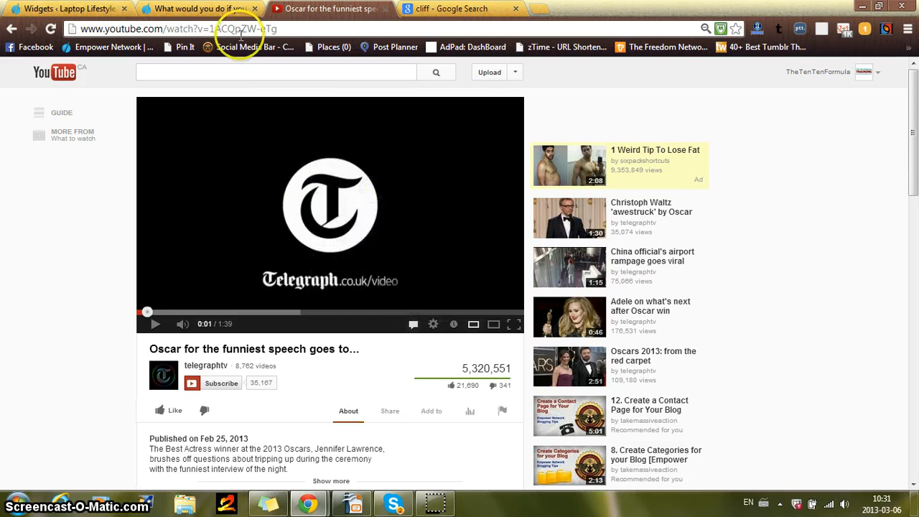
Paste the copied video embed code into the body of the first Text widget in the Primary Widget Area
click(47, 7)
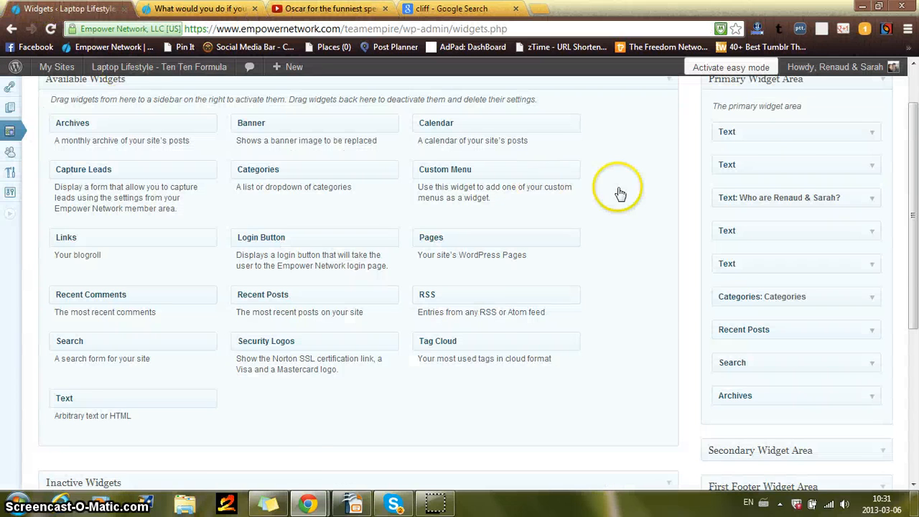
click(873, 134)
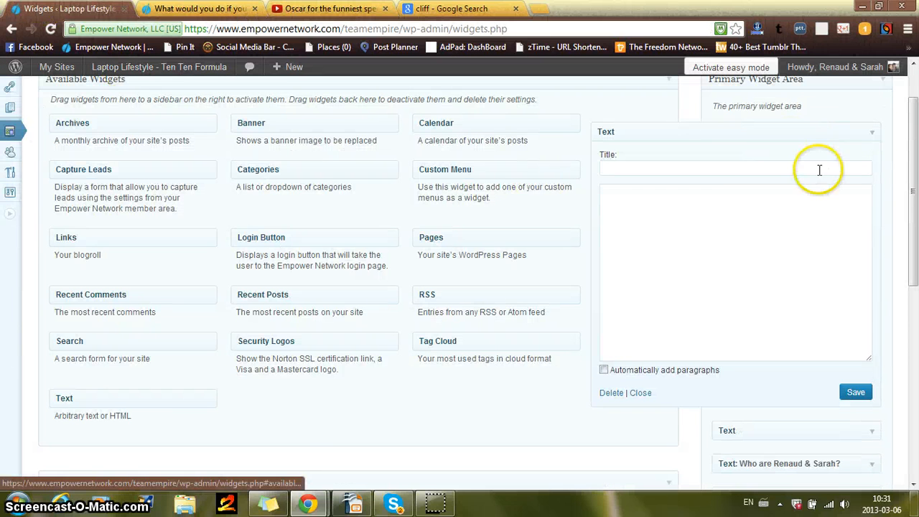
click(740, 197)
right_click(738, 198)
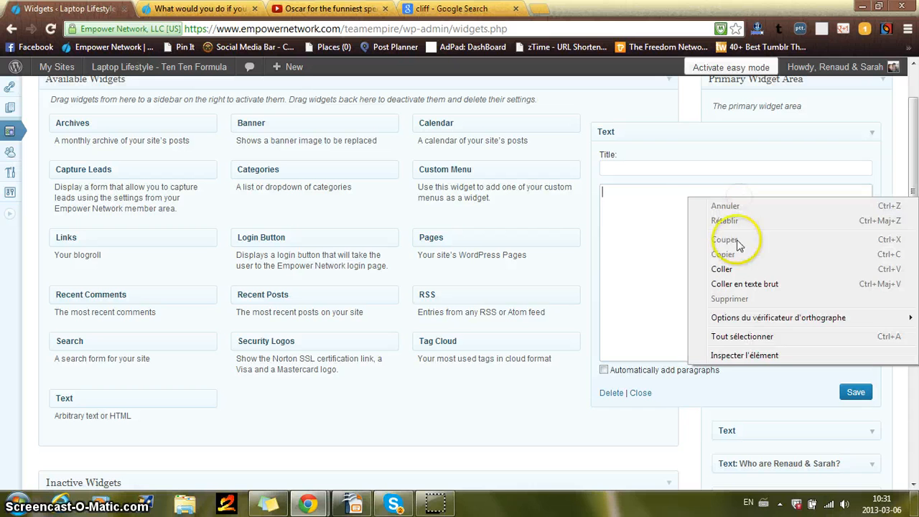
click(723, 273)
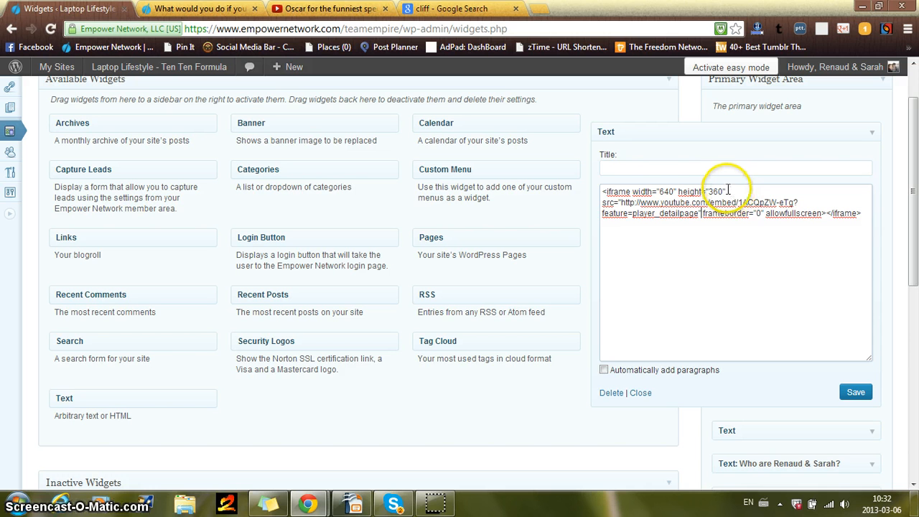
Remove the height attribute from the pasted iframe code and set its width to 100%
drag(726, 191, 677, 191)
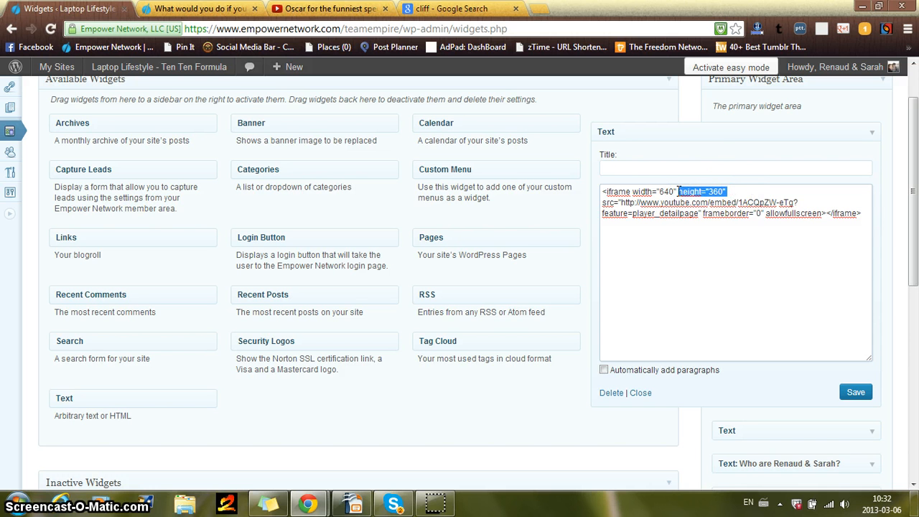
key(BackSpace)
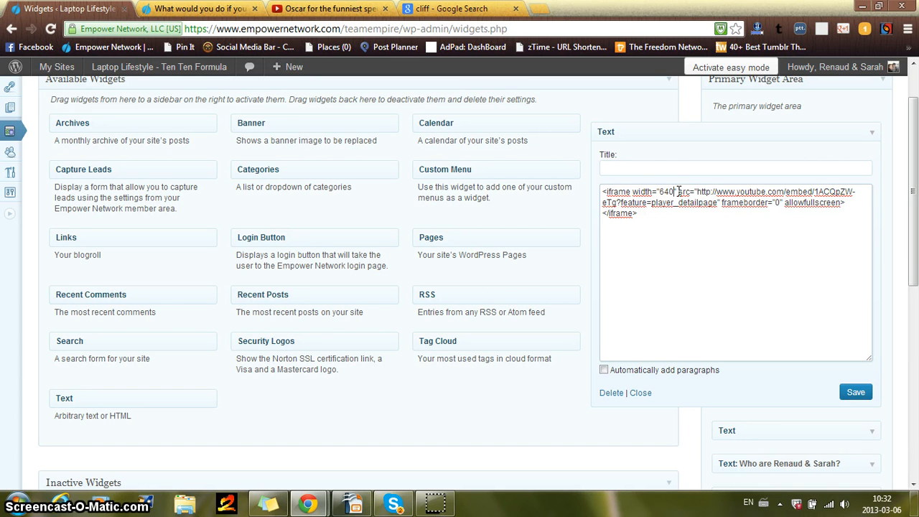
key(BackSpace)
key(BackSpace)
key(BackSpace)
text(100)
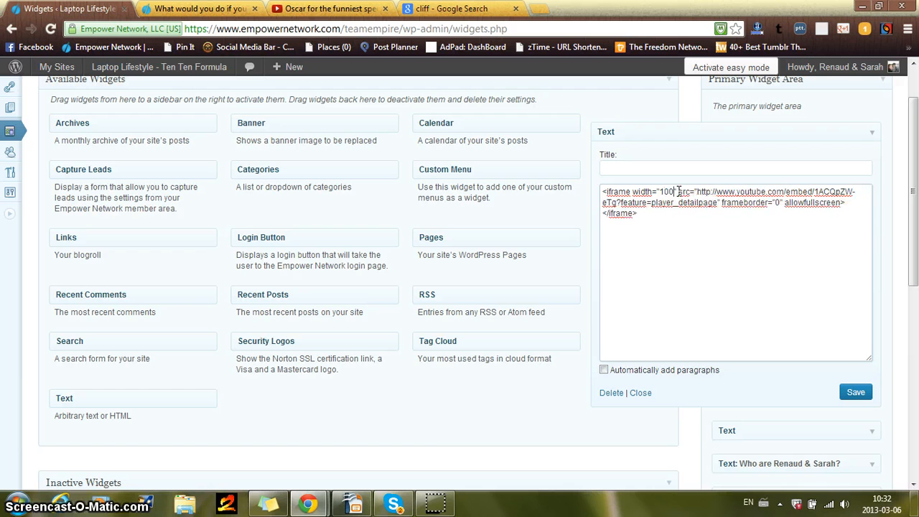
text(%)
click(679, 224)
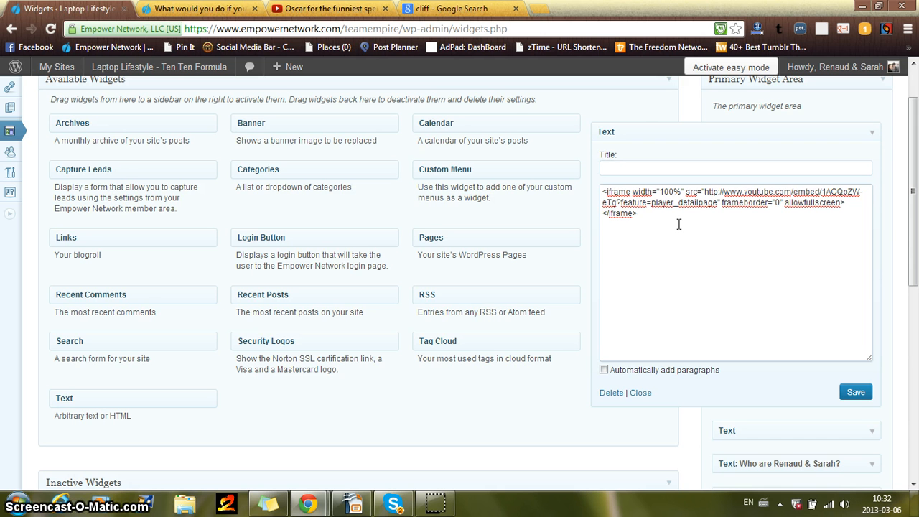
Save the Text widget containing the video embed code and collapse it
click(855, 394)
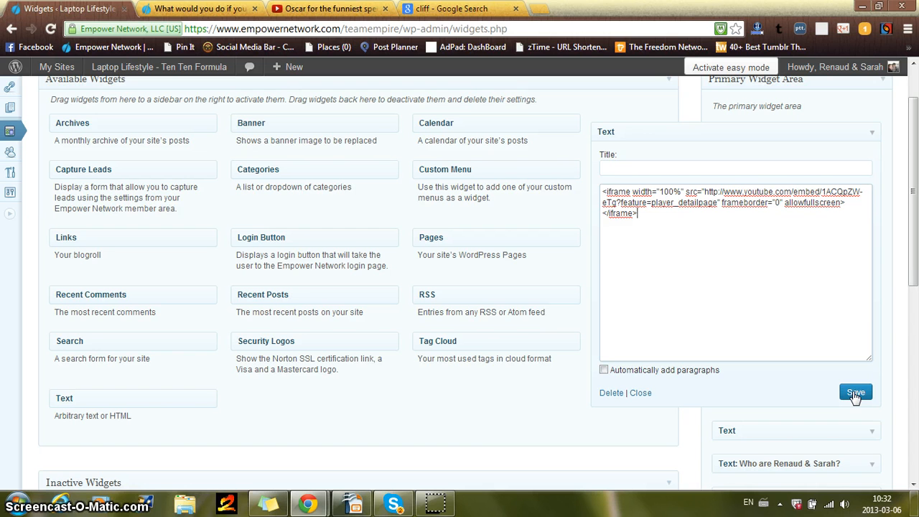
click(855, 394)
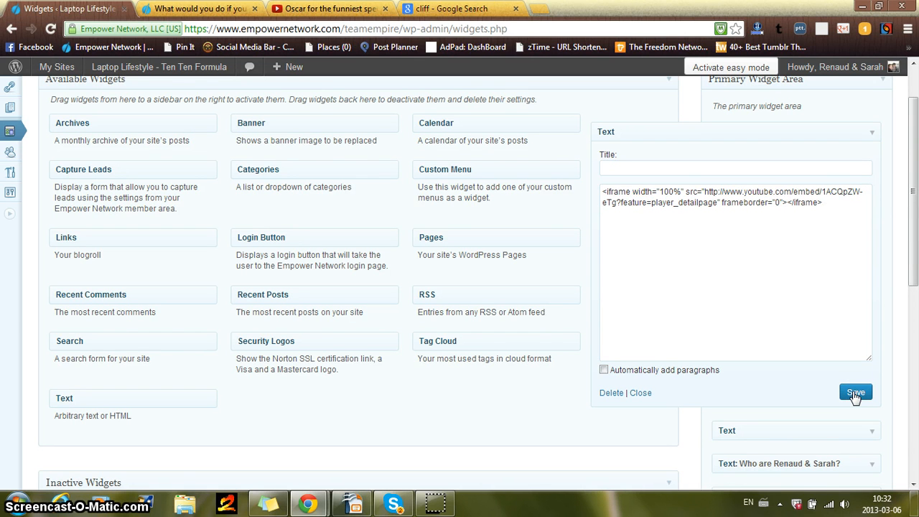
click(777, 218)
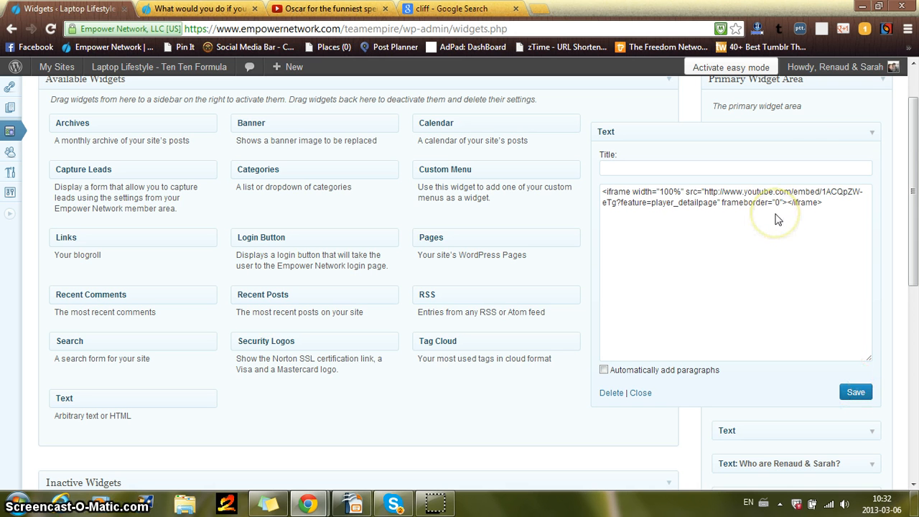
click(862, 155)
click(871, 136)
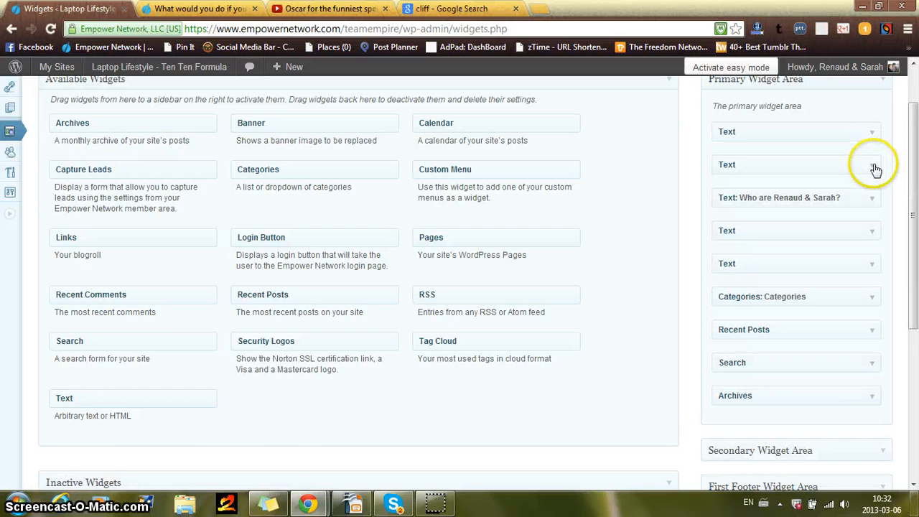
click(872, 168)
click(754, 215)
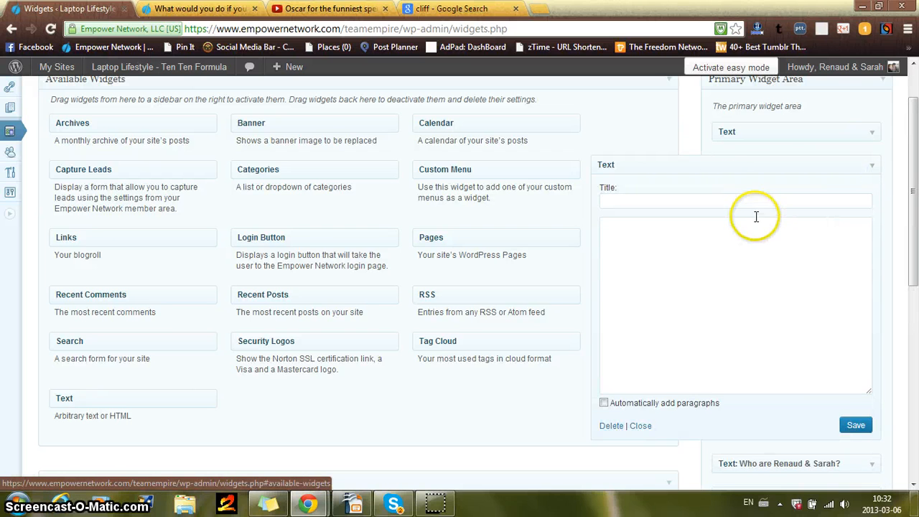
click(871, 168)
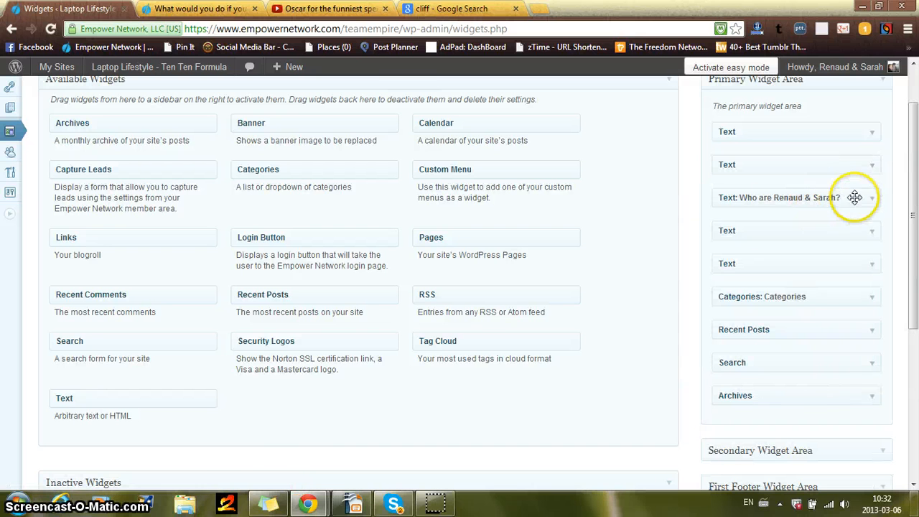
Copy the full linked About Us image HTML from the third text widget in the Primary Widget Area, and collapse that widget
click(873, 200)
drag(720, 291, 605, 263)
right_click(629, 263)
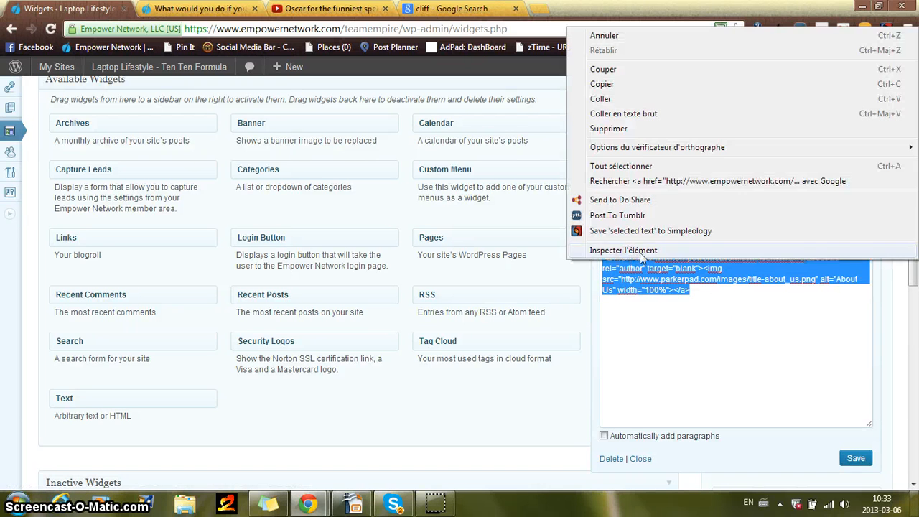
click(630, 85)
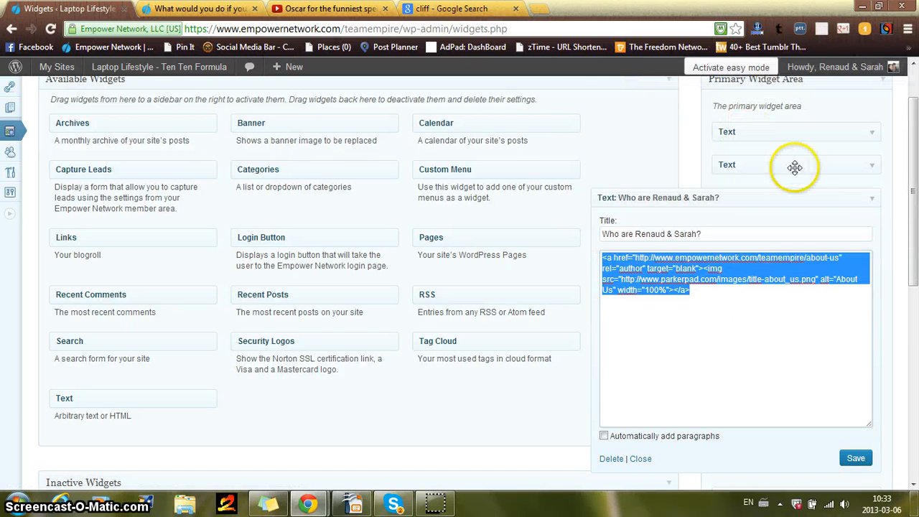
click(872, 201)
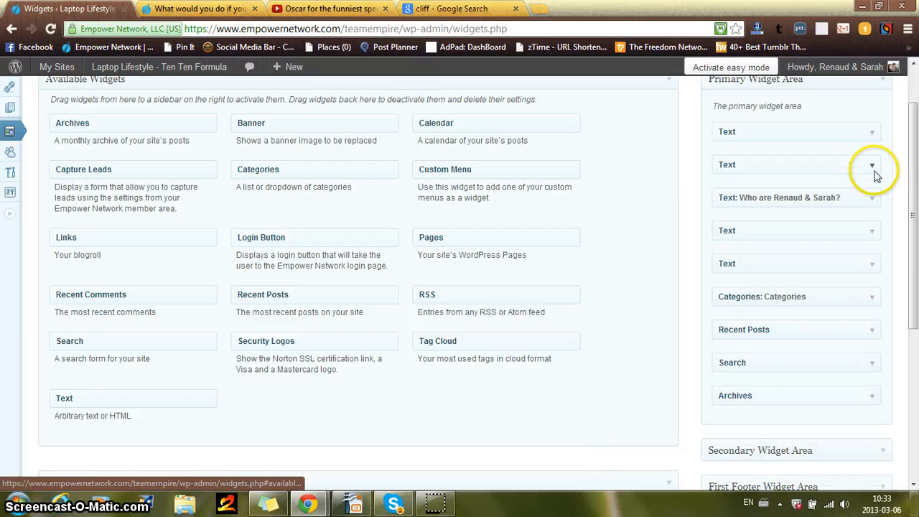
Paste the copied About Us image HTML into the body of the second Text widget in the Primary Widget Area
click(873, 166)
click(717, 257)
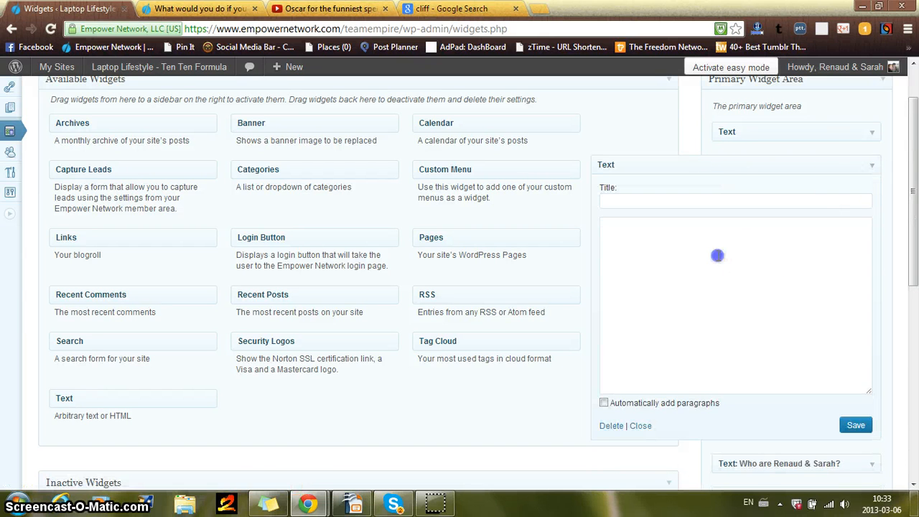
right_click(718, 259)
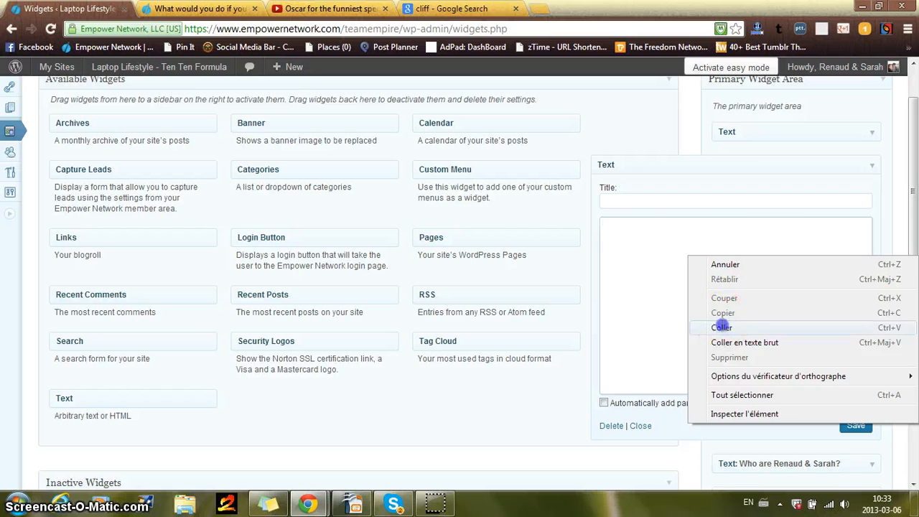
click(722, 328)
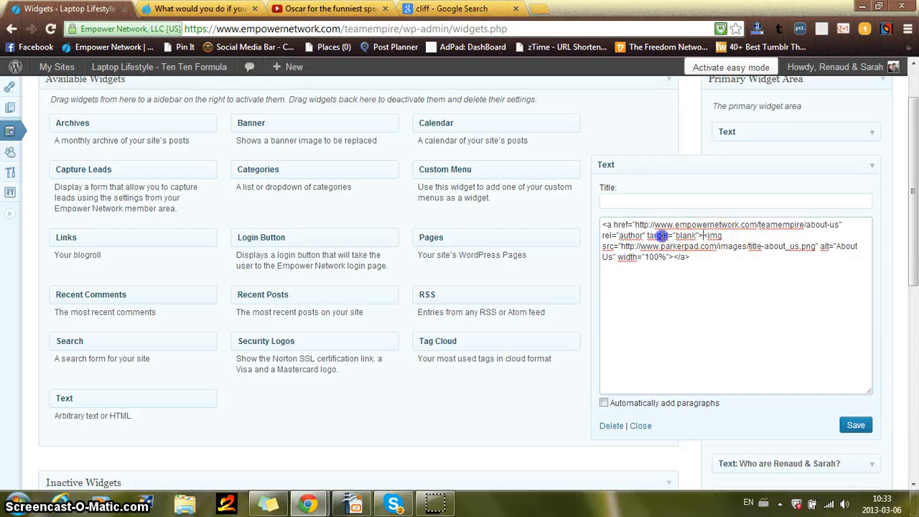
Delete rel="author" target="blank"> from the link tag and alt="About Us" from the img tag in the pasted code
drag(703, 237, 599, 240)
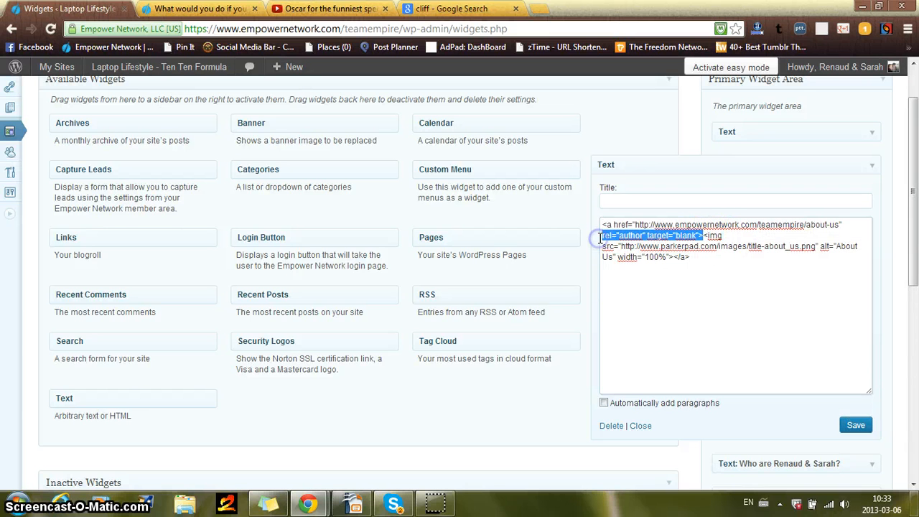
key(BackSpace)
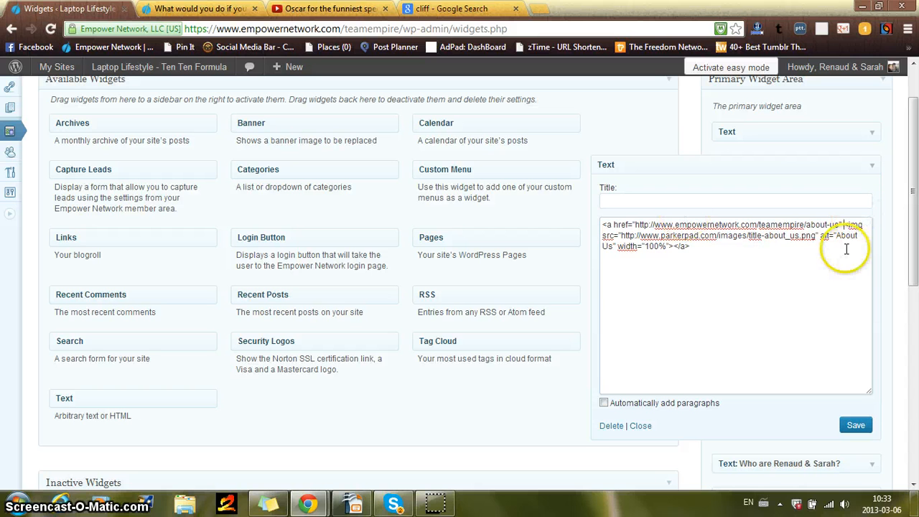
drag(820, 235, 619, 245)
key(BackSpace)
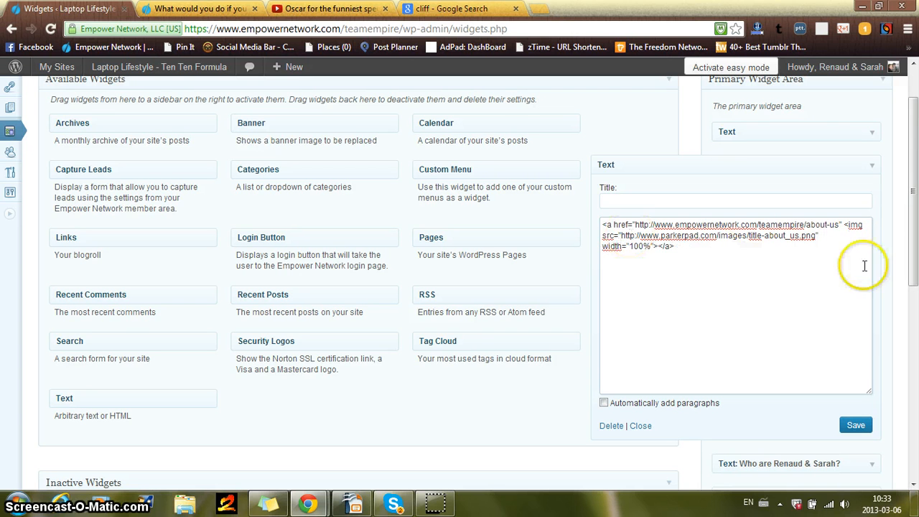
Put the img tag on its own line below the about-us link address in the second Text widget's code
click(604, 226)
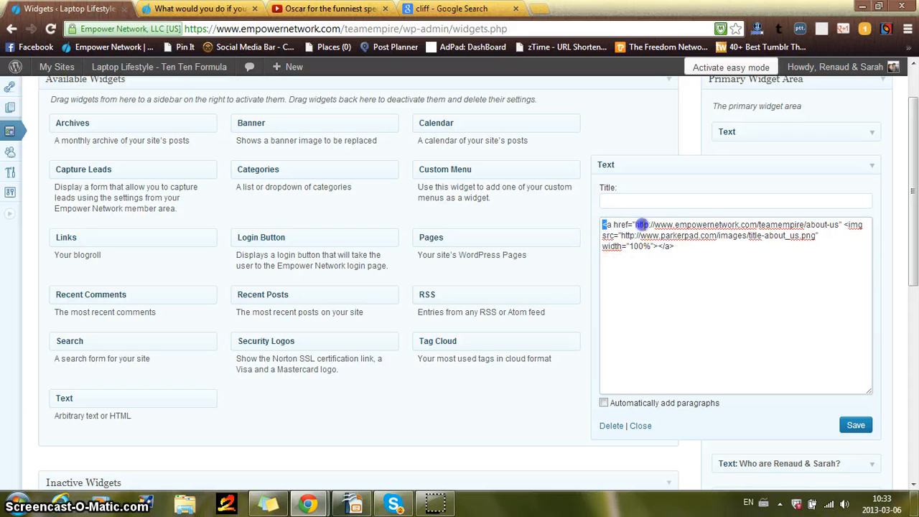
drag(641, 224, 833, 217)
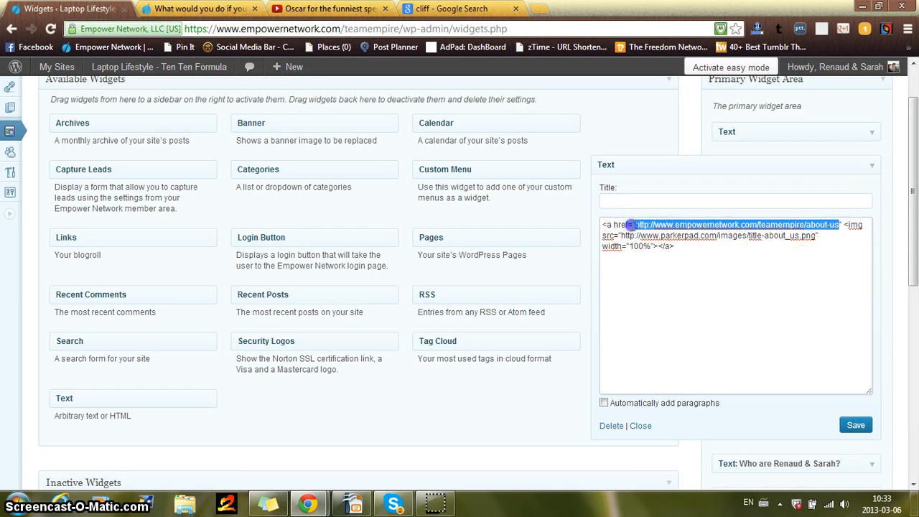
click(630, 225)
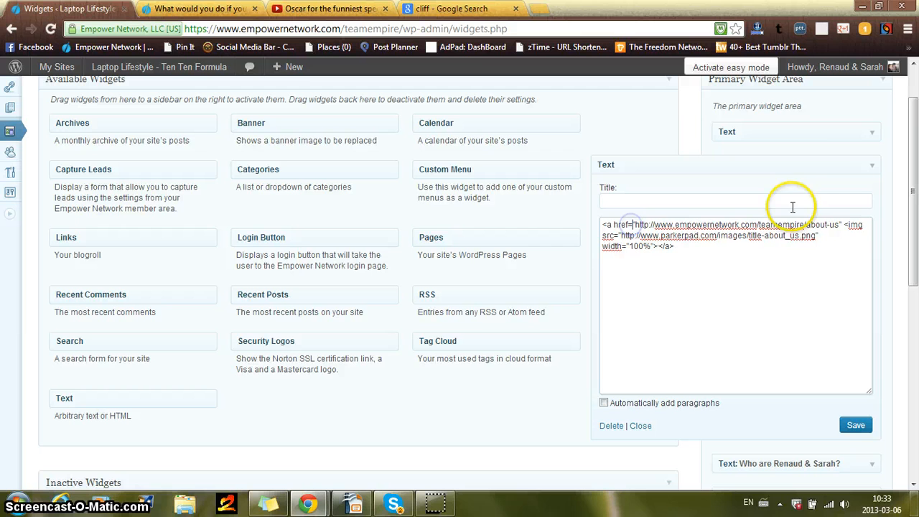
click(844, 224)
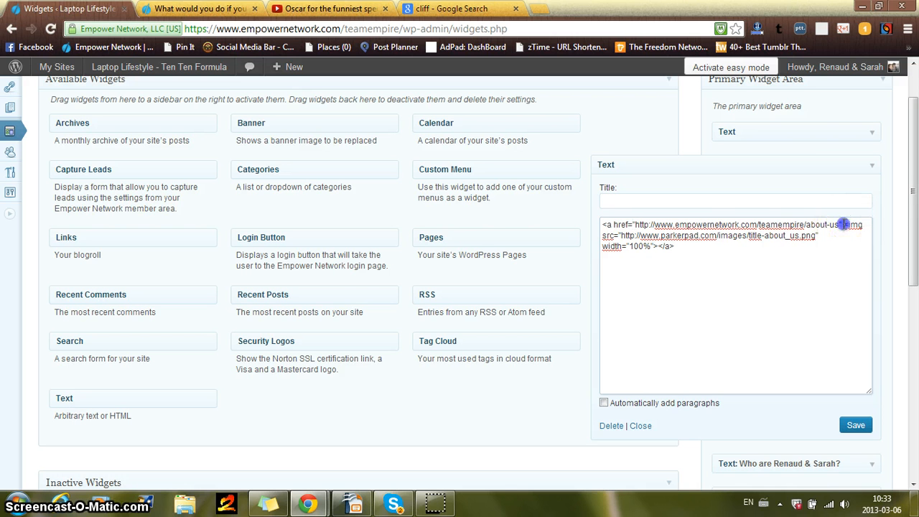
click(844, 225)
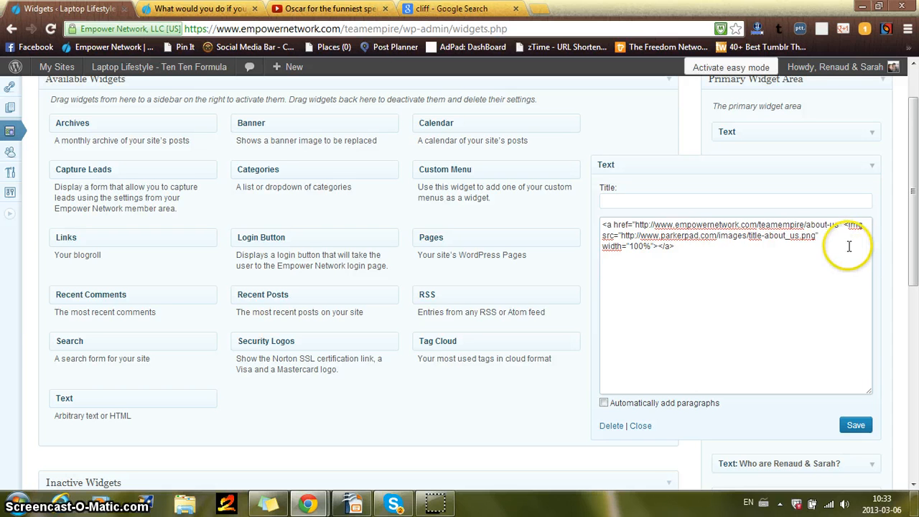
click(844, 225)
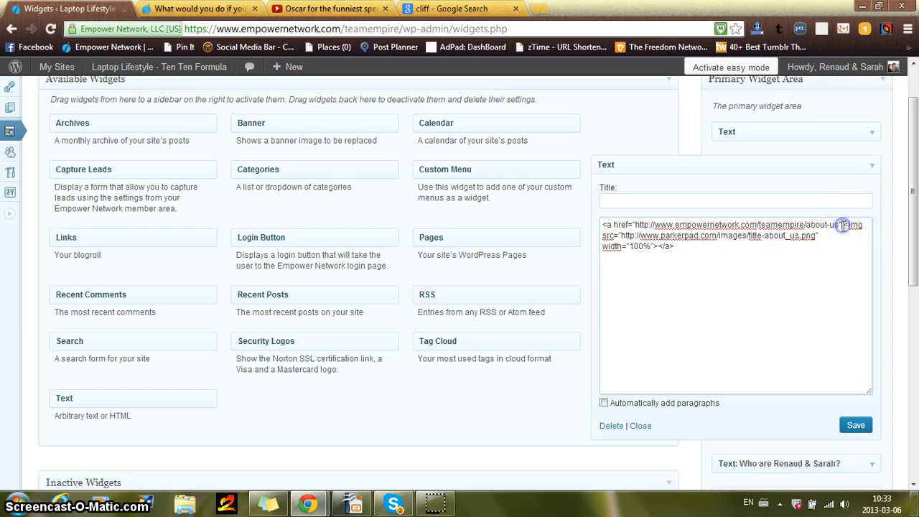
key(Return)
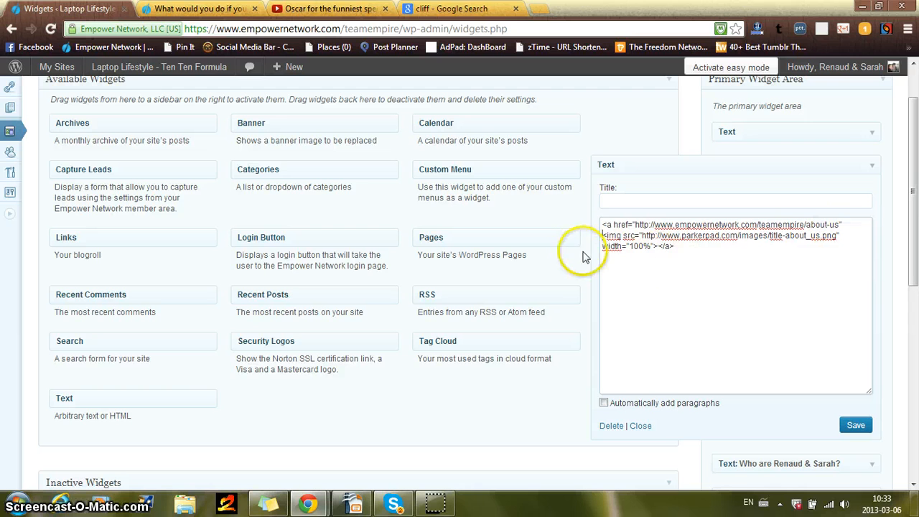
double_click(615, 237)
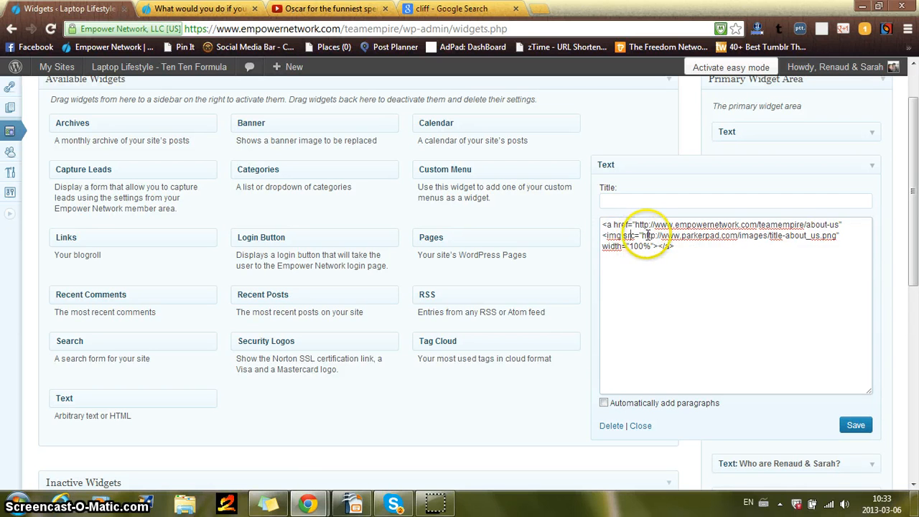
Copy the image URL of the second thumbnail in the Google Images cliff results and return to the Widgets page
click(436, 9)
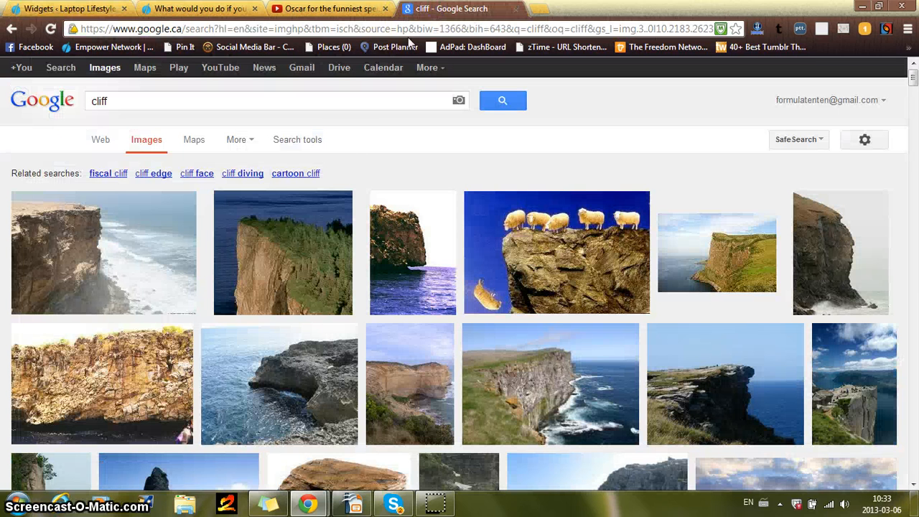
right_click(286, 263)
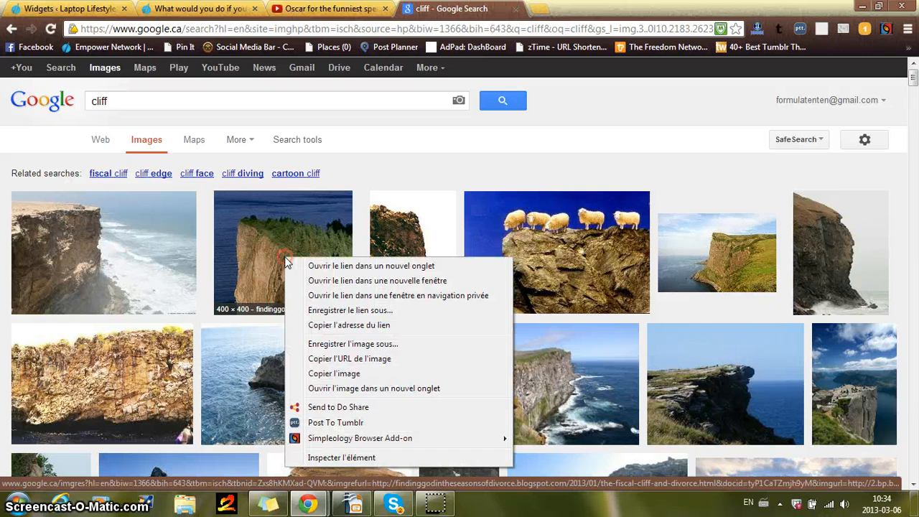
click(328, 359)
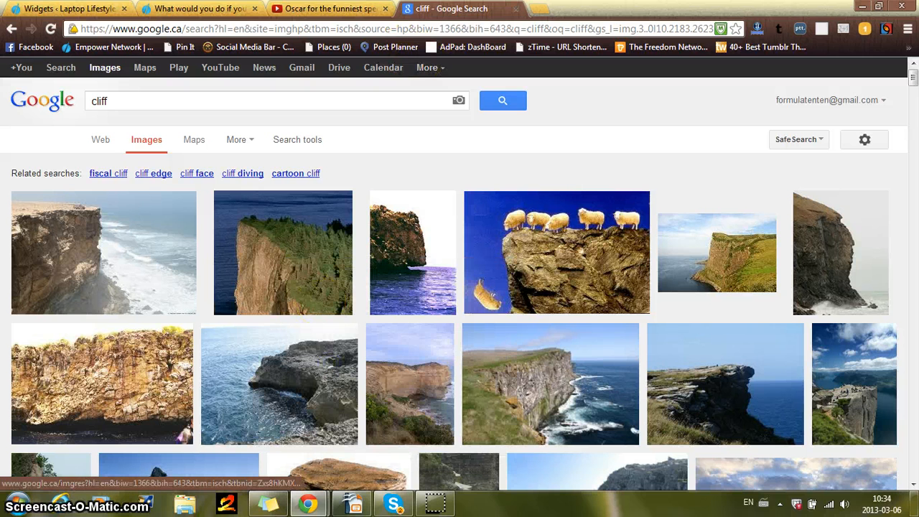
click(197, 8)
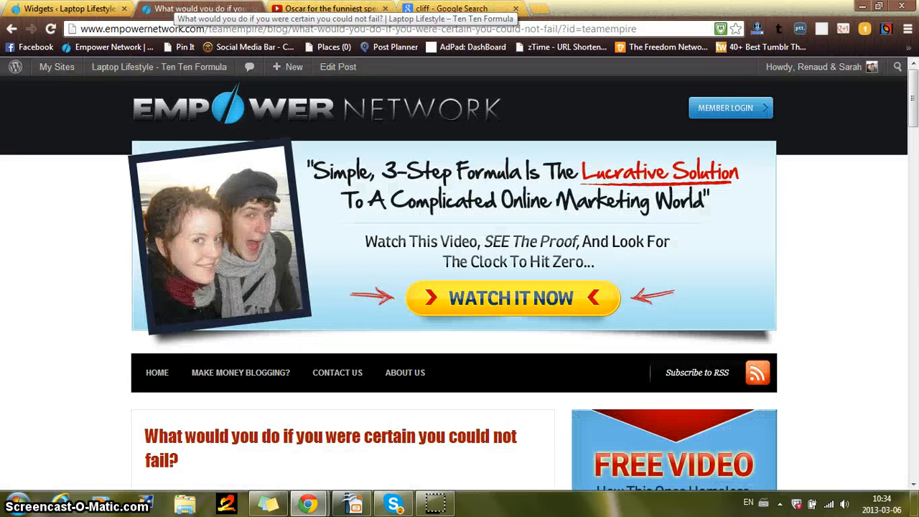
click(79, 9)
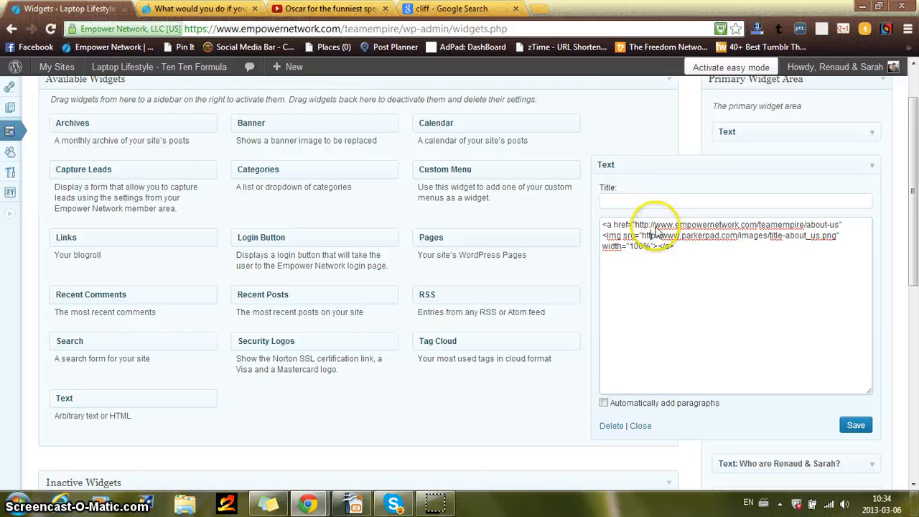
Try replacing the img tag's source address with the copied thumbnail URL, and leave the src quotation marks empty
drag(643, 235, 837, 235)
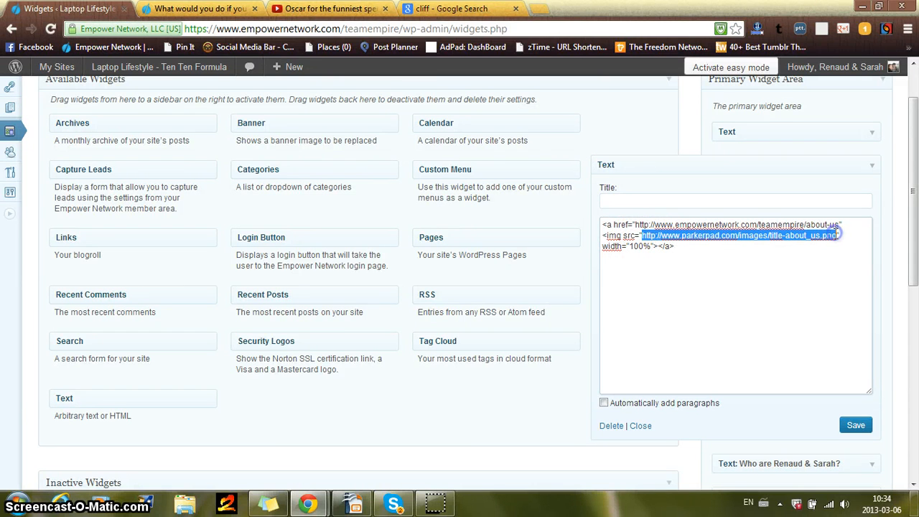
key(BackSpace)
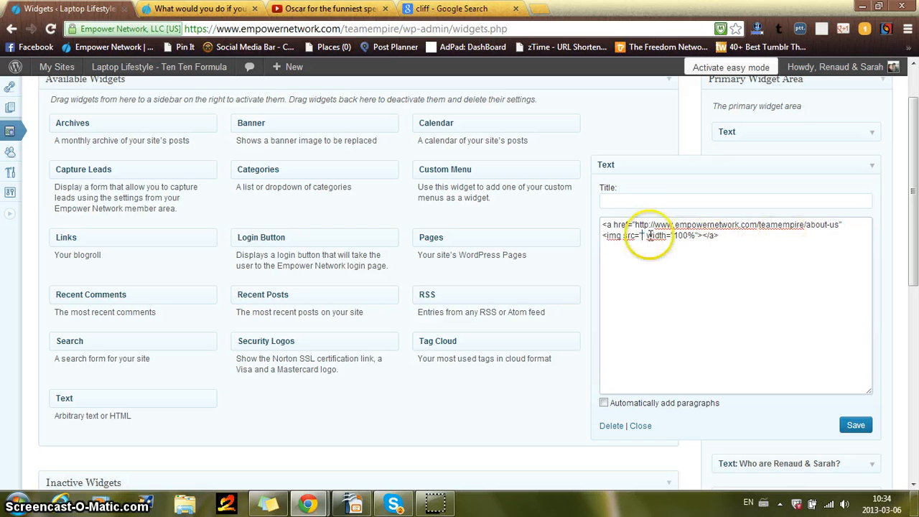
right_click(641, 236)
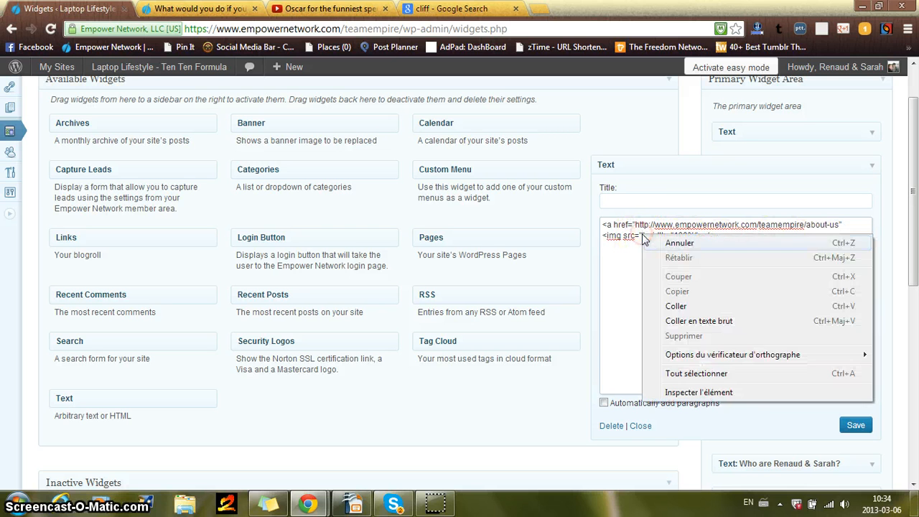
click(660, 301)
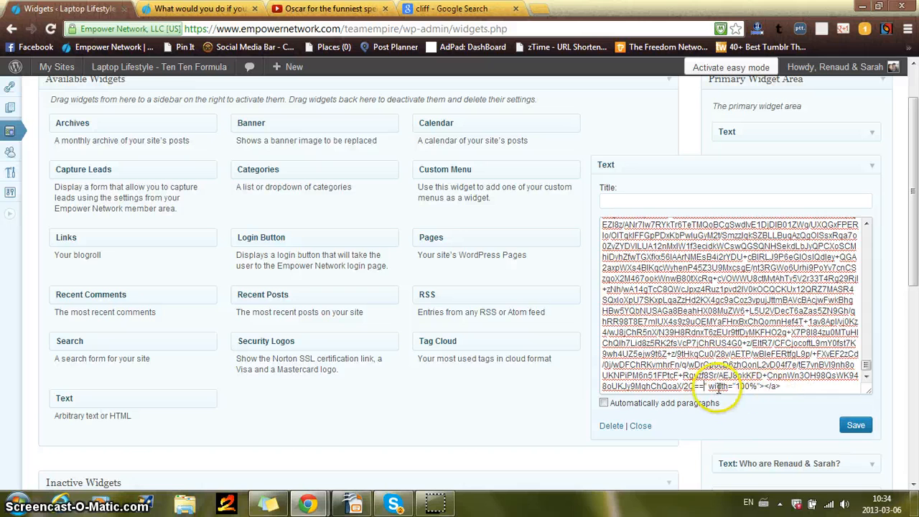
drag(705, 386, 623, 249)
key(Delete)
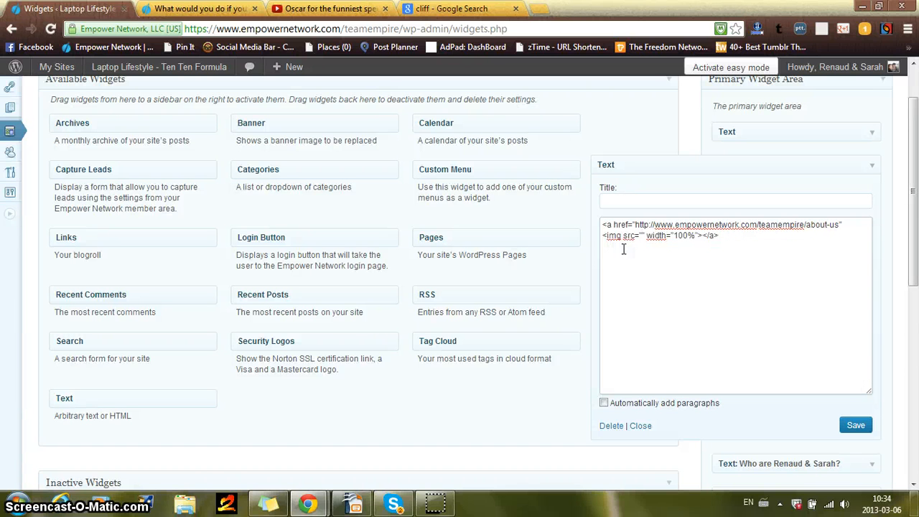
Open the original Fiscal-Cliff.jpg image from the second result of the Google Images cliff search and copy its image URL
click(452, 8)
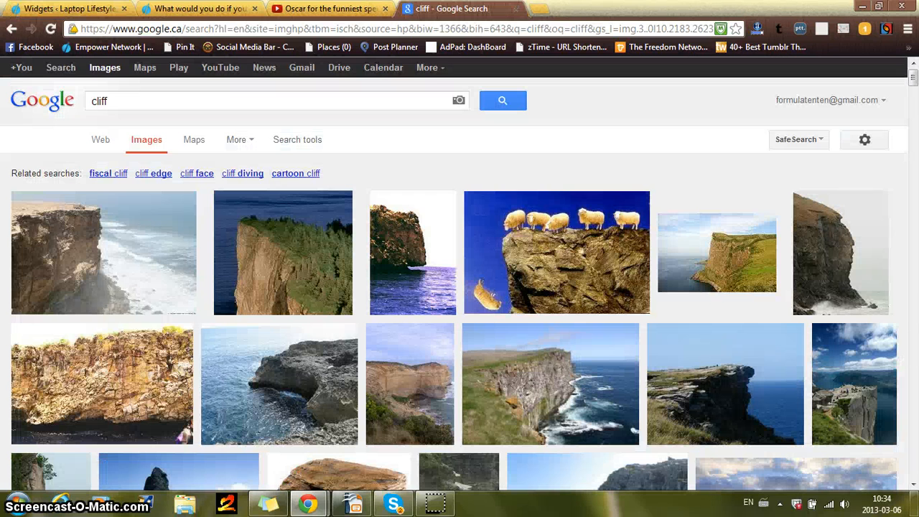
click(268, 280)
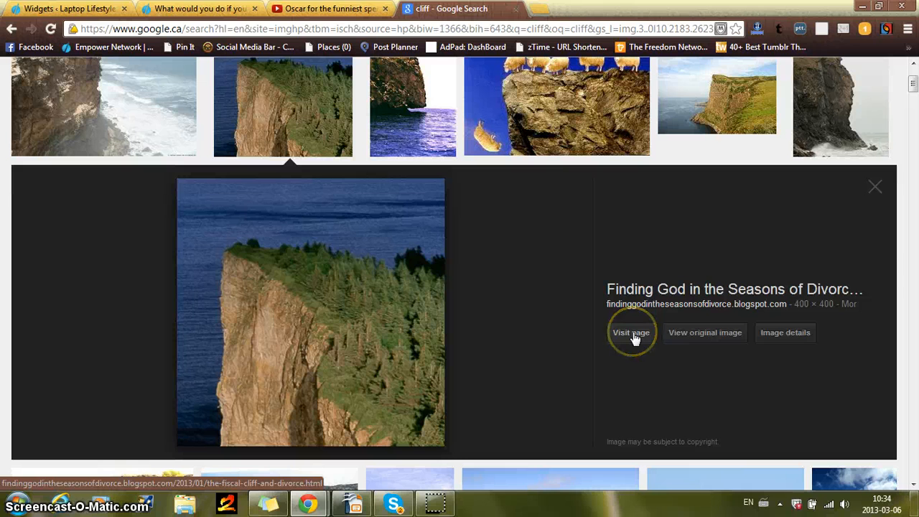
click(740, 332)
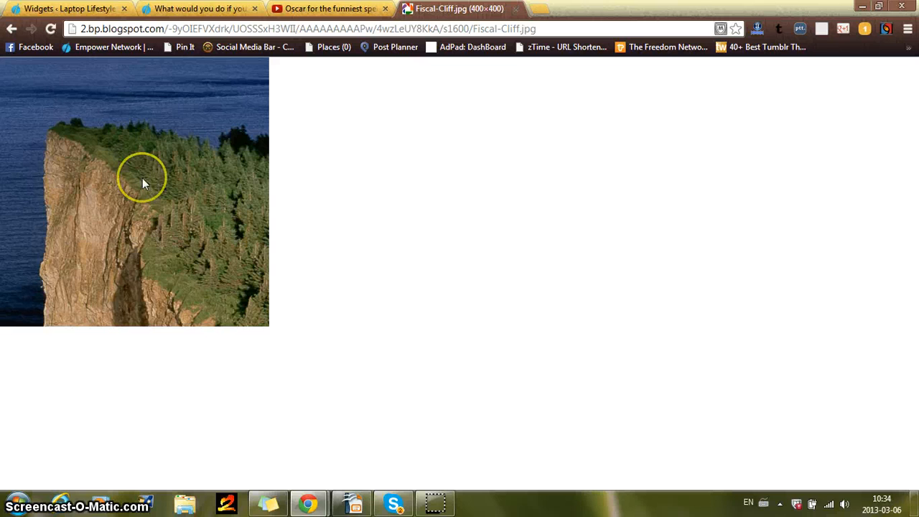
right_click(142, 178)
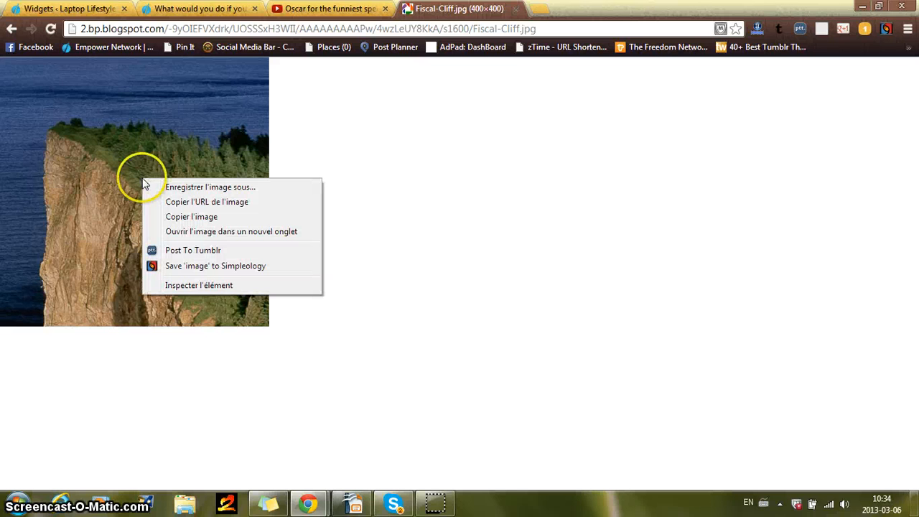
click(149, 201)
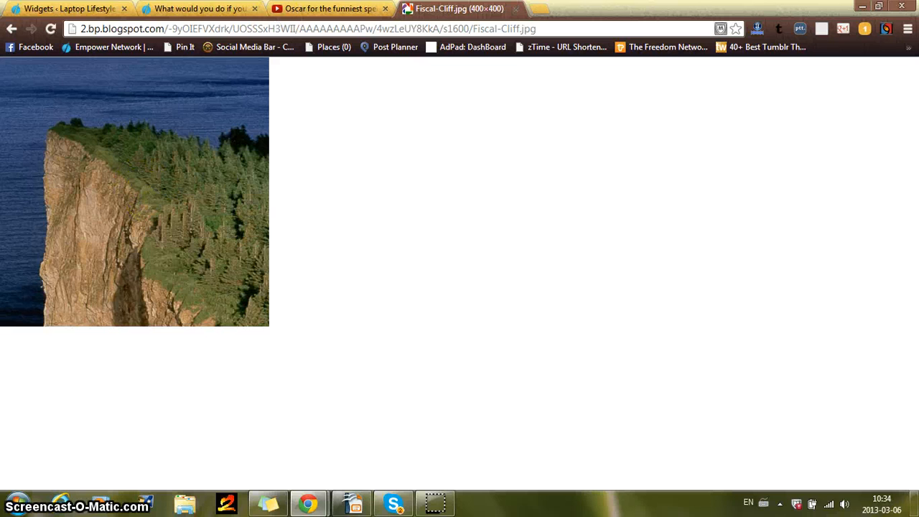
Paste the Fiscal-Cliff.jpg URL as the img source in the second Text widget and enclose it in one pair of quotation marks
click(79, 10)
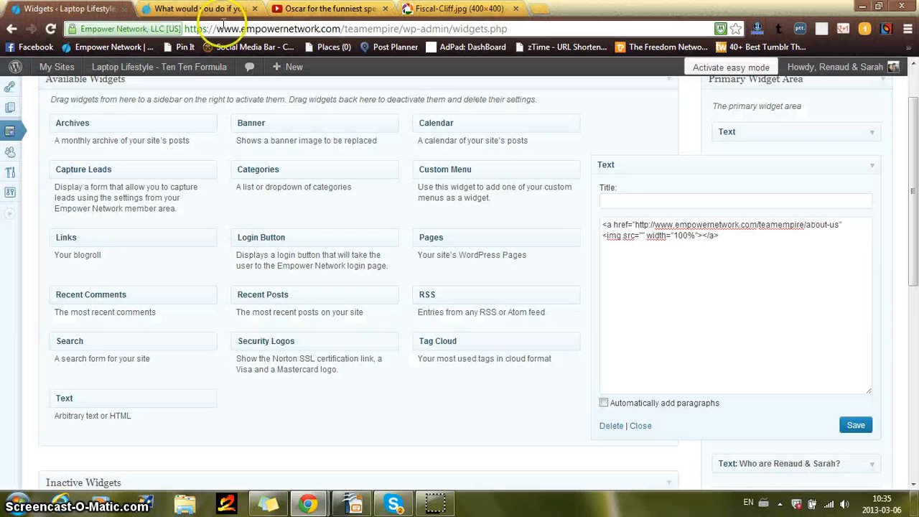
right_click(640, 239)
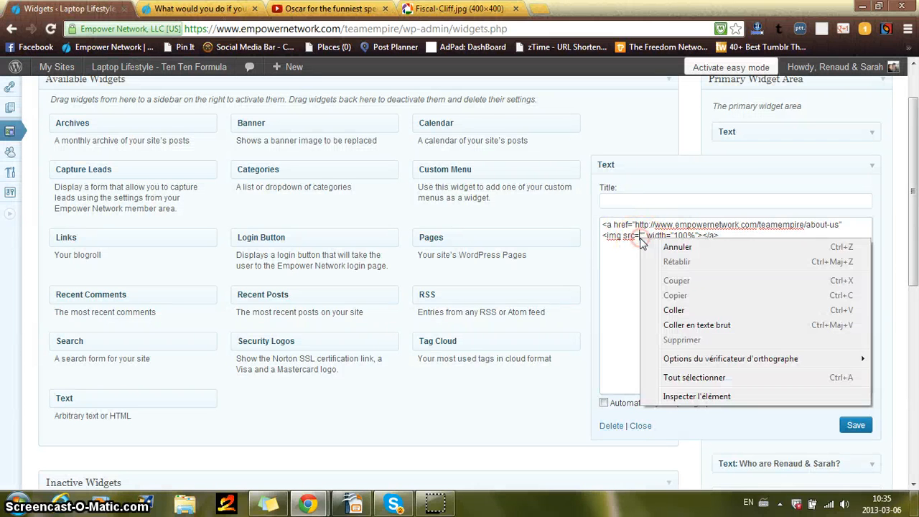
click(674, 310)
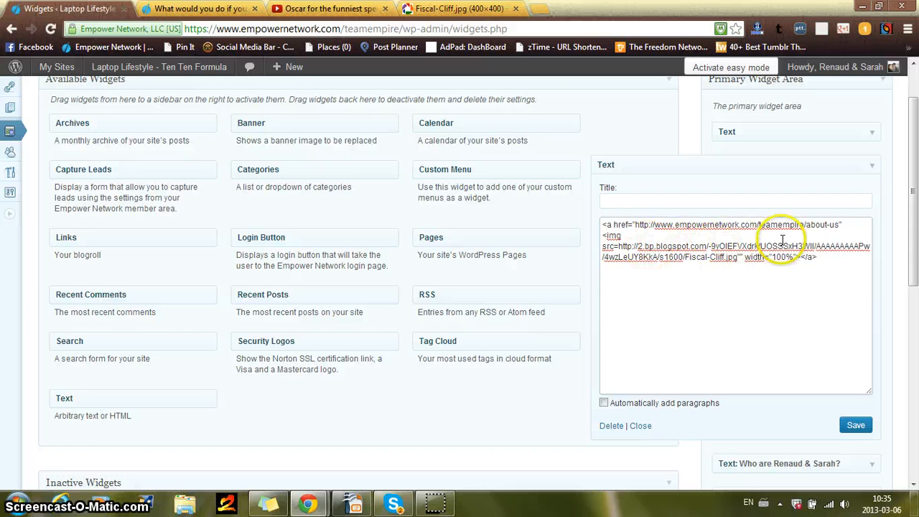
click(618, 247)
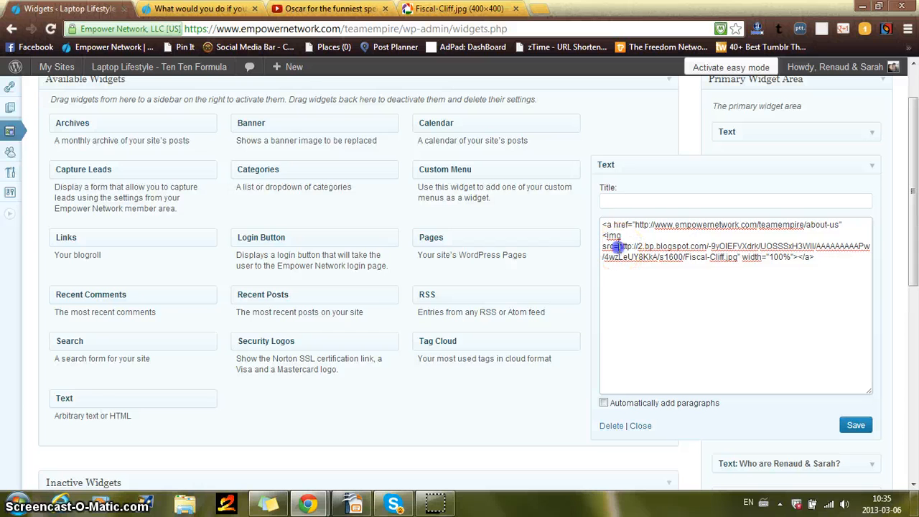
text(")
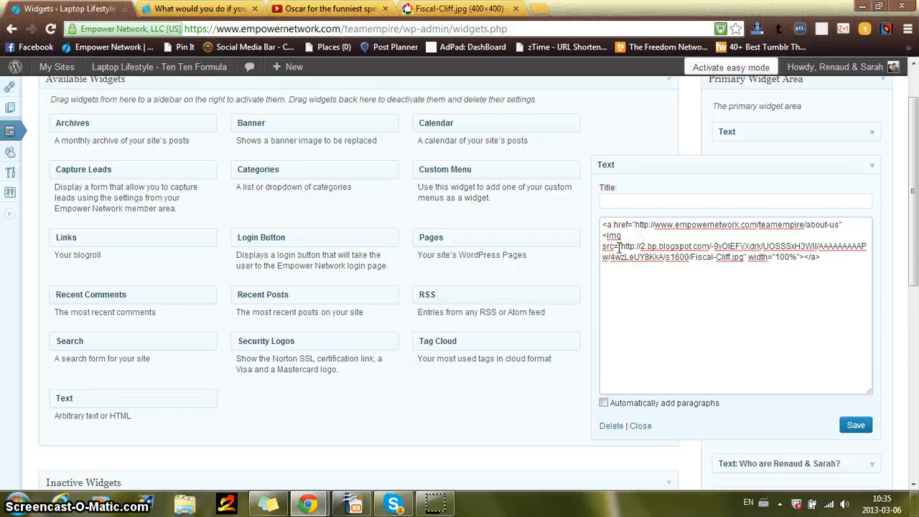
Save the second Text widget with the linked cliff image code
drag(749, 257, 802, 257)
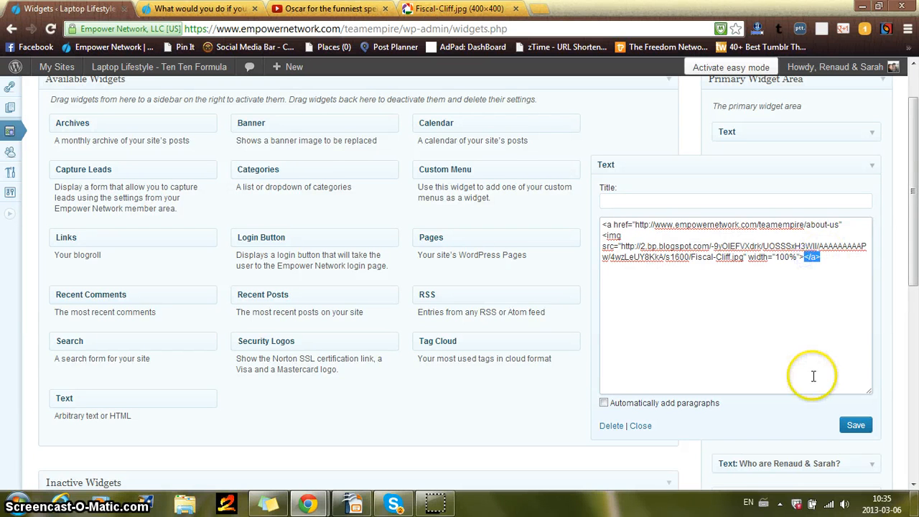
click(783, 331)
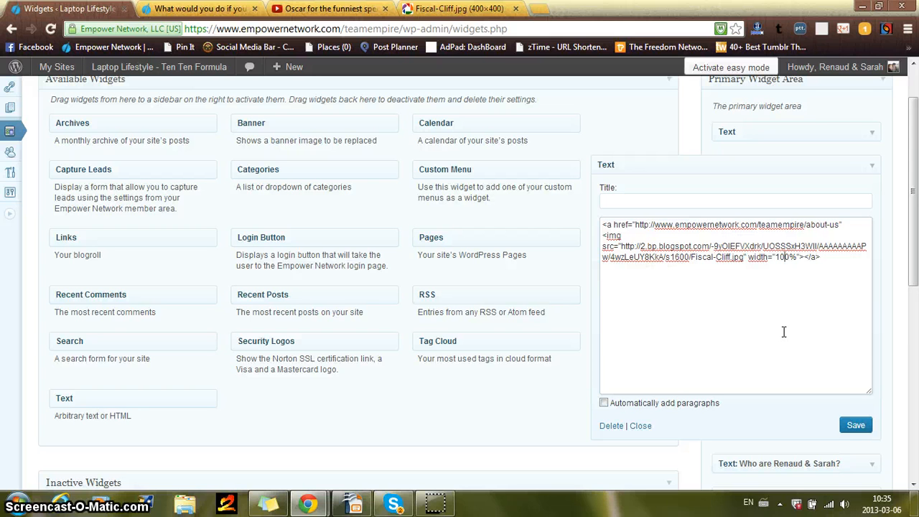
click(855, 425)
click(719, 283)
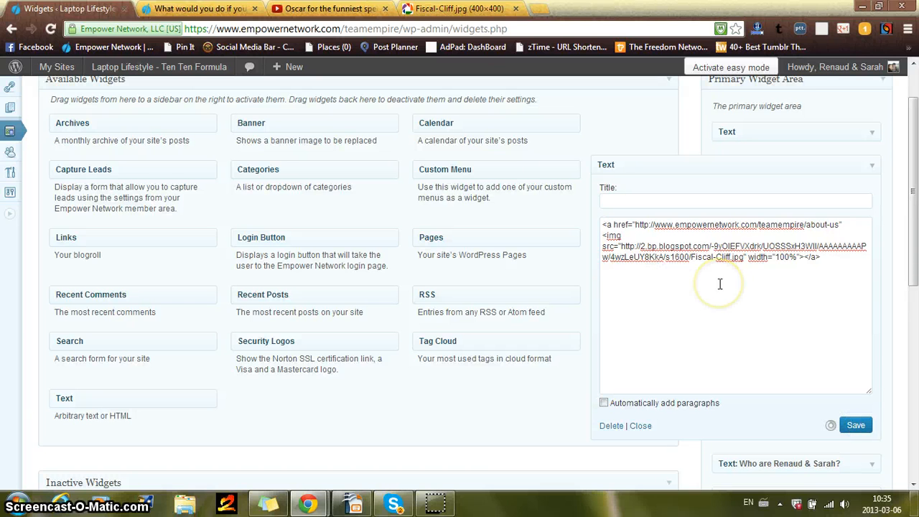